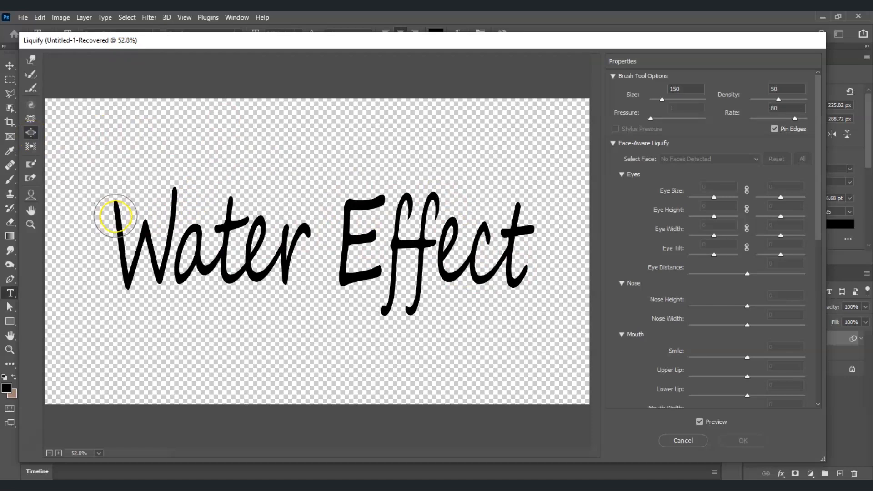
pyautogui.doubleClick(796, 341)
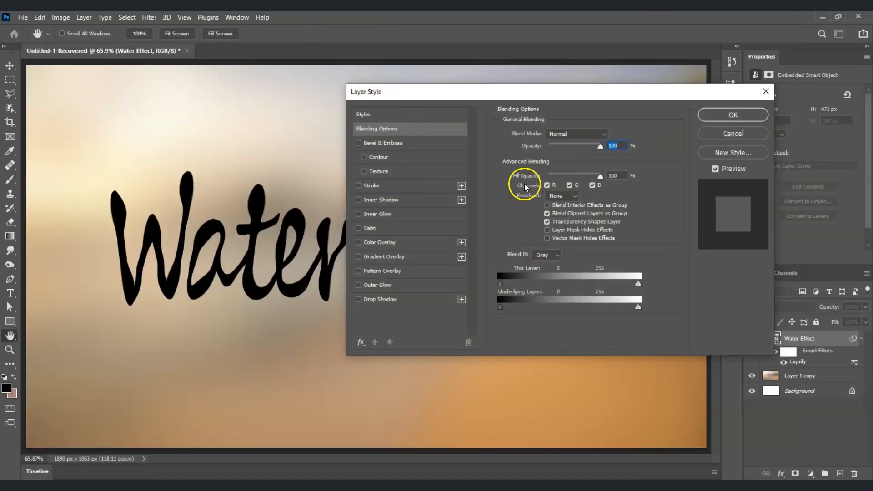
pyautogui.moveTo(600, 178); pyautogui.dragTo(547, 177)
pyautogui.click(396, 143)
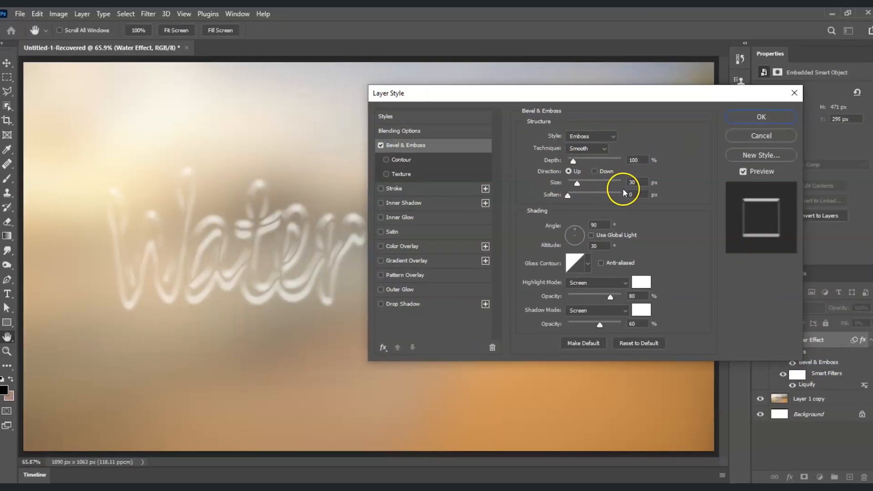
pyautogui.click(582, 263)
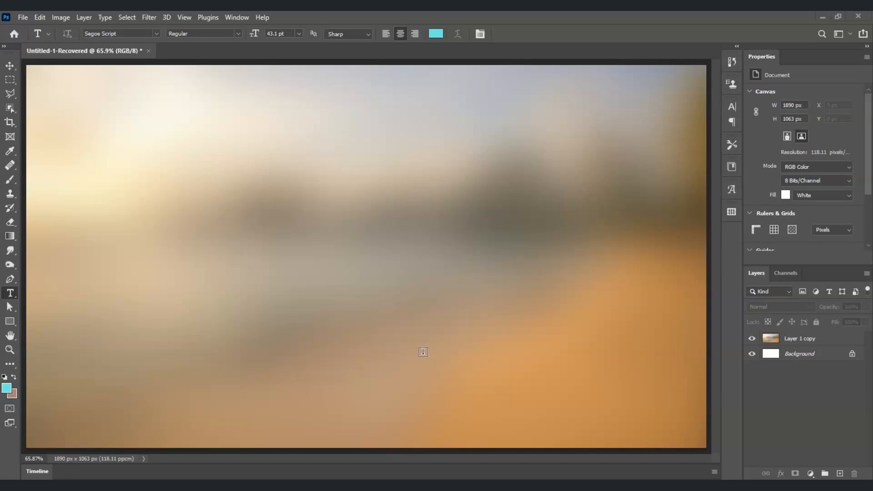
# Step: Set up the Horizontal Type tool with the Segoe Script font and black (000000) as the text color
pyautogui.click(13, 294)
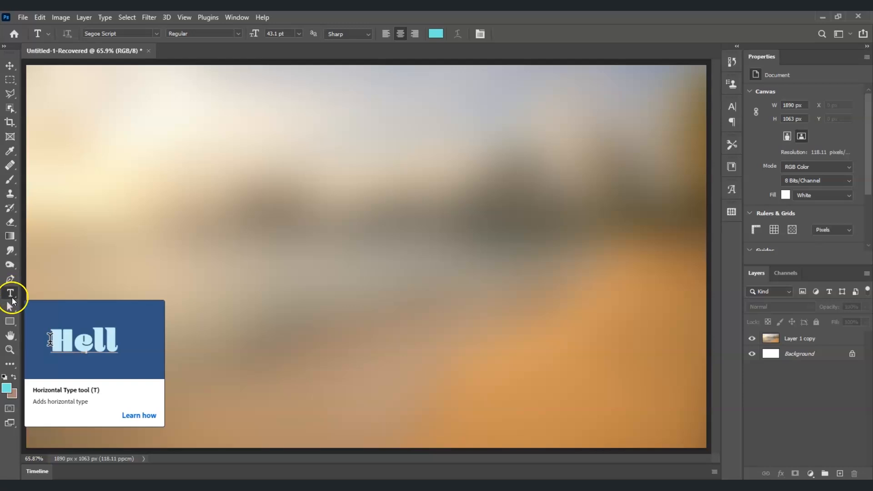
pyautogui.click(157, 33)
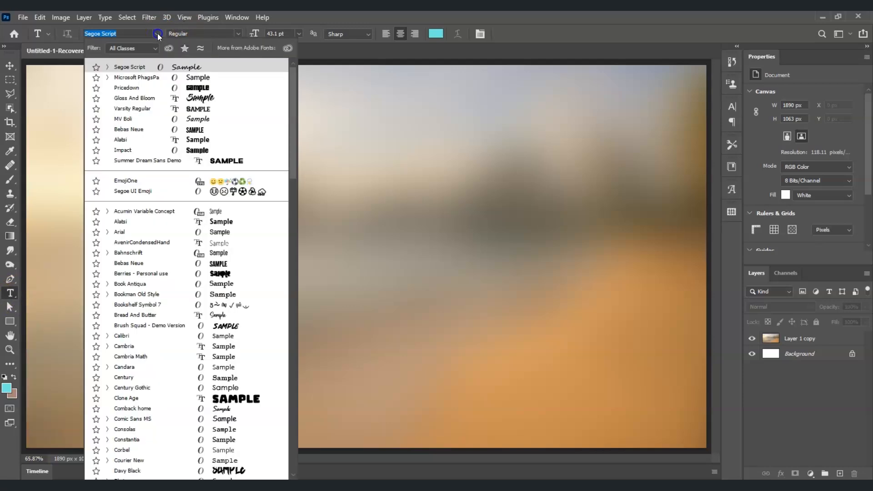
pyautogui.click(136, 69)
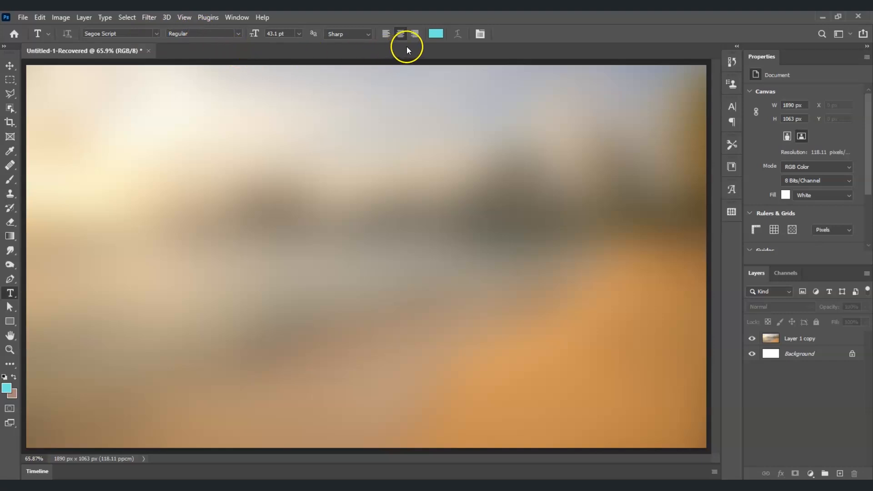
pyautogui.click(434, 33)
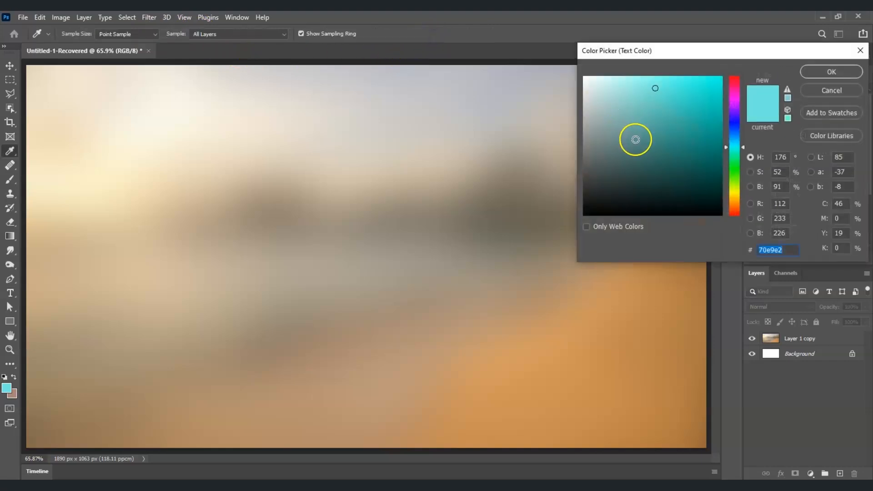
pyautogui.write('000000')
pyautogui.click(817, 76)
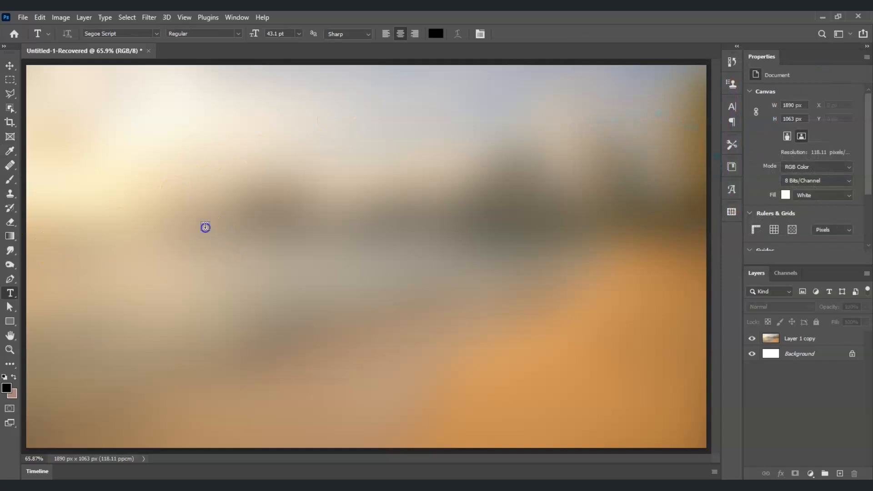
# Step: Add the text "Water Effect" over the blurred background, replacing the placeholder text
pyautogui.click(204, 227)
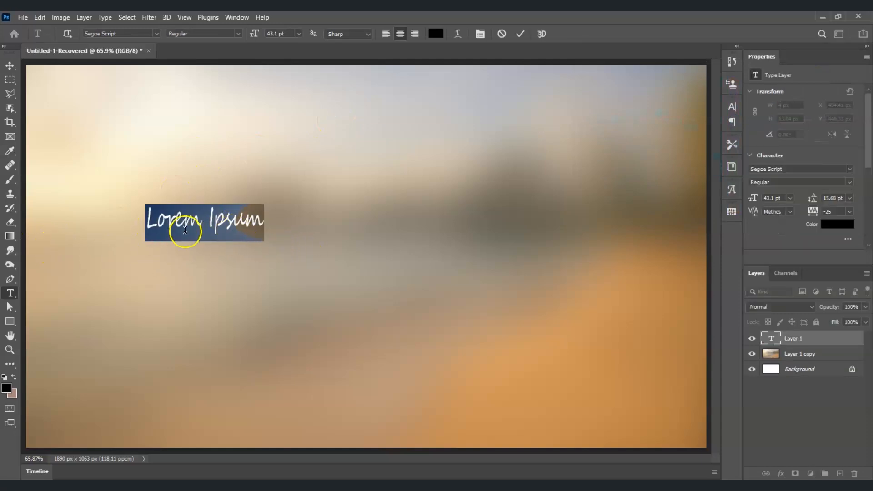
pyautogui.click(154, 221)
pyautogui.moveTo(154, 221); pyautogui.dragTo(276, 222)
pyautogui.write('Wate')
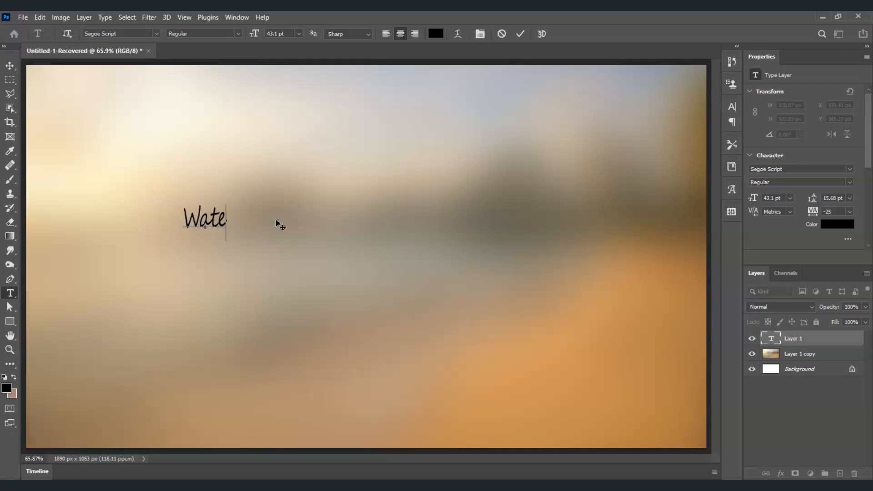
pyautogui.write('r Effect')
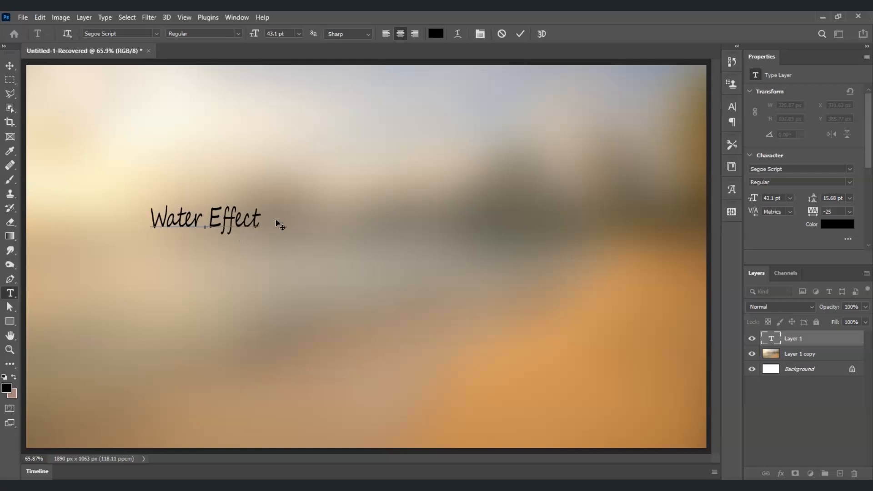
# Step: Enlarge the "Water Effect" text to about 238 pt, center it on the canvas and commit the edit
pyautogui.click(252, 221)
pyautogui.press('ctrl')
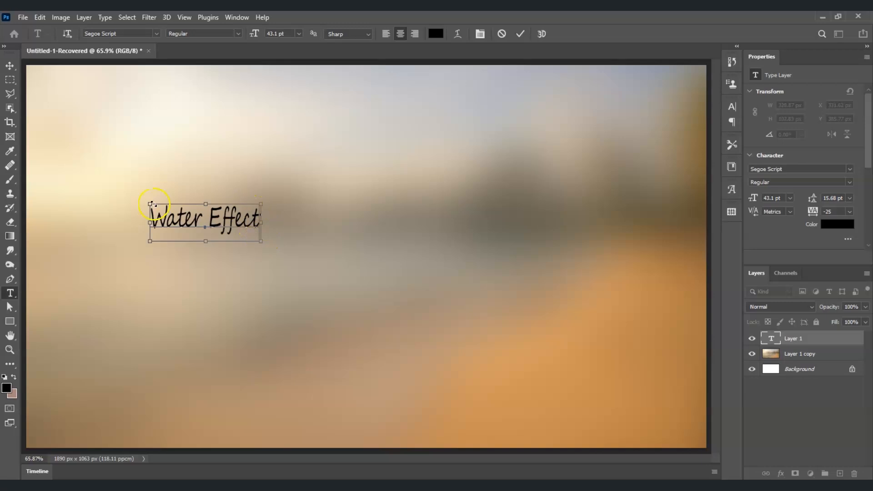
pyautogui.moveTo(261, 241); pyautogui.dragTo(681, 408)
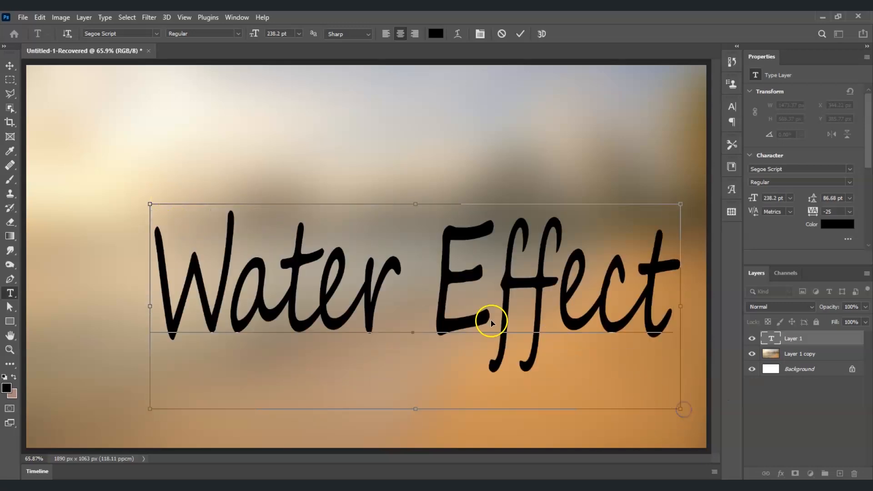
pyautogui.moveTo(465, 296); pyautogui.dragTo(428, 263)
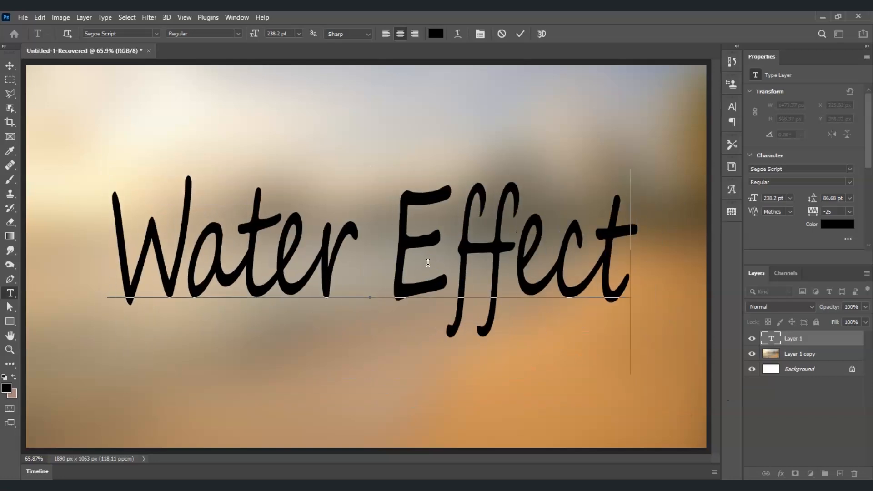
pyautogui.click(797, 419)
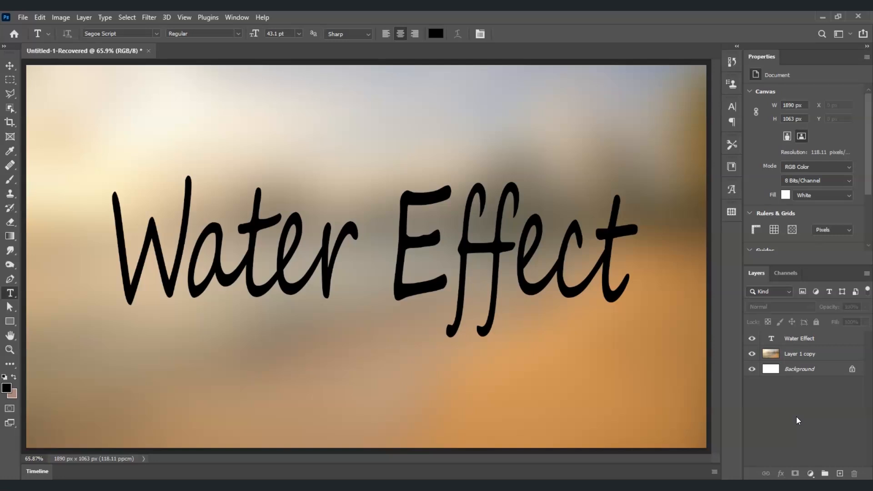
# Step: Open the Liquify filter on the Water Effect text layer, converting the layer to a smart object
pyautogui.click(809, 346)
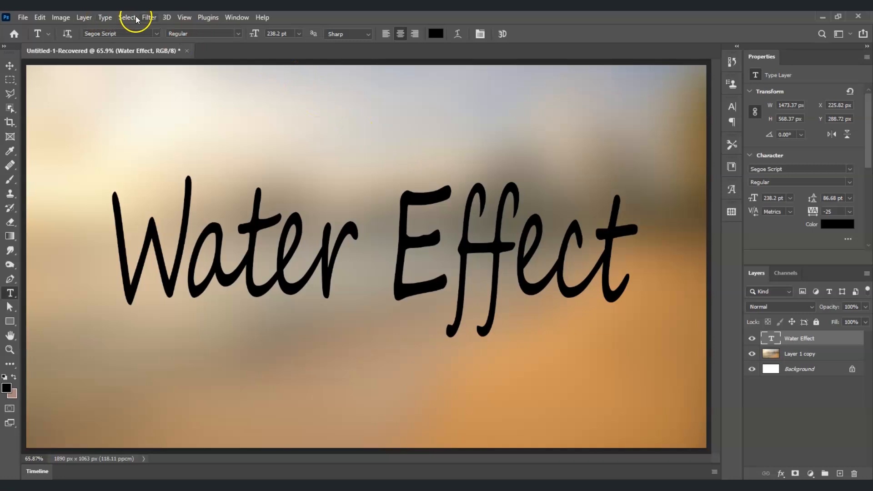
pyautogui.click(150, 18)
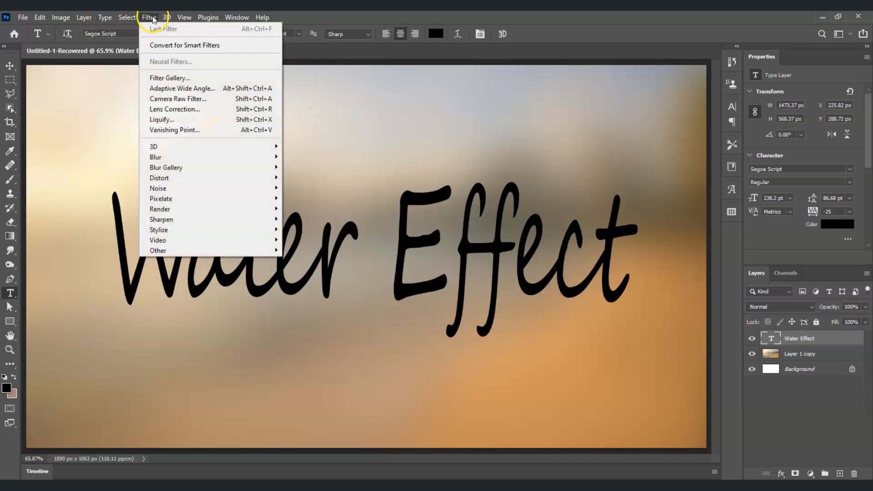
pyautogui.click(192, 119)
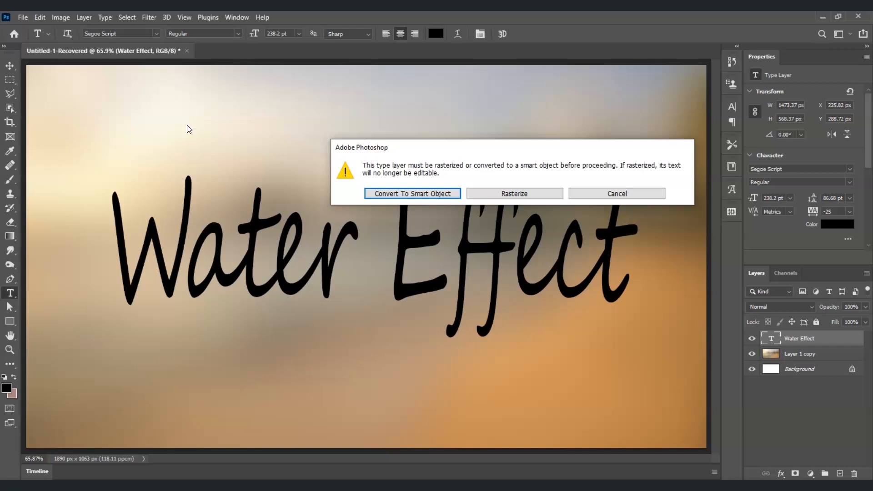
pyautogui.click(389, 195)
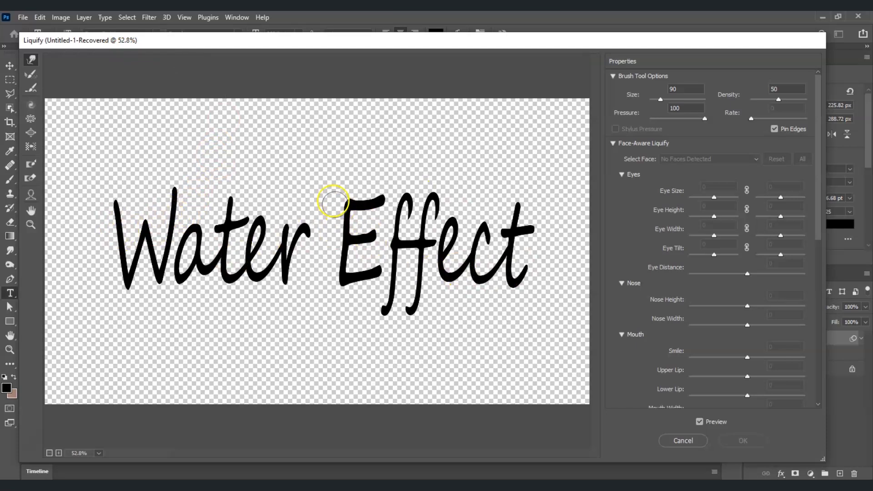
# Step: Swell the stroke ends and curves of all the "Water Effect" letters with the Bloat tool at size 150, and apply Liquify
pyautogui.press('b')
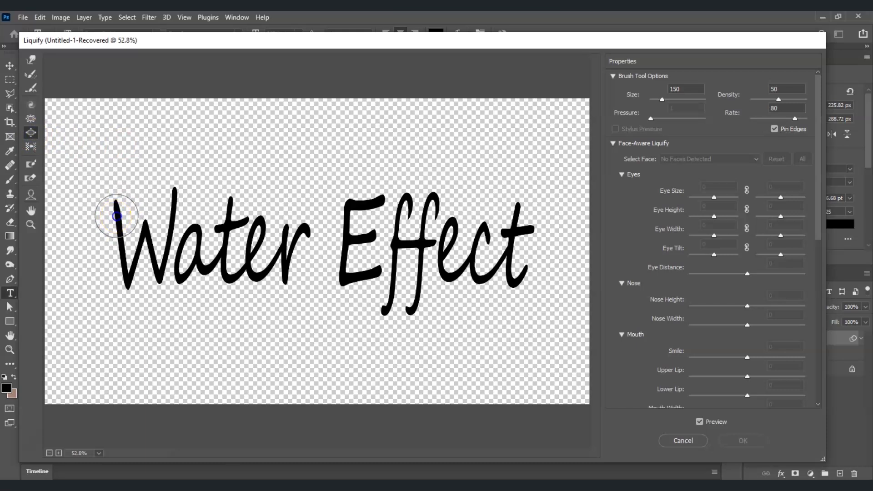
pyautogui.click(117, 216)
pyautogui.moveTo(121, 268); pyautogui.dragTo(123, 273)
pyautogui.click(146, 230)
pyautogui.click(176, 195)
pyautogui.click(163, 270)
pyautogui.click(191, 233)
pyautogui.click(185, 273)
pyautogui.click(231, 209)
pyautogui.click(227, 275)
pyautogui.click(252, 282)
pyautogui.click(251, 245)
pyautogui.click(228, 210)
pyautogui.click(290, 234)
pyautogui.click(303, 229)
pyautogui.click(288, 274)
pyautogui.click(358, 205)
pyautogui.click(354, 273)
pyautogui.click(357, 240)
pyautogui.click(411, 200)
pyautogui.click(398, 242)
pyautogui.click(390, 306)
pyautogui.click(412, 306)
pyautogui.click(435, 206)
pyautogui.click(441, 258)
pyautogui.click(484, 233)
pyautogui.click(481, 278)
pyautogui.click(518, 211)
pyautogui.click(518, 278)
pyautogui.click(523, 230)
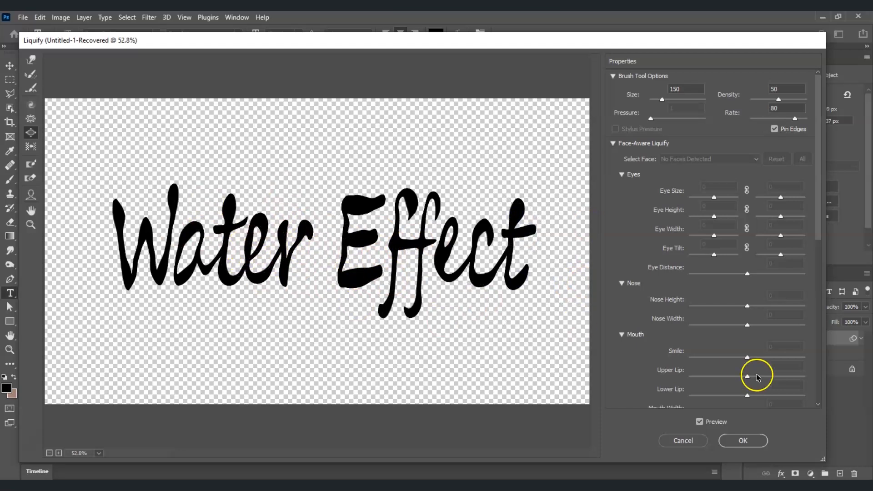
pyautogui.click(736, 439)
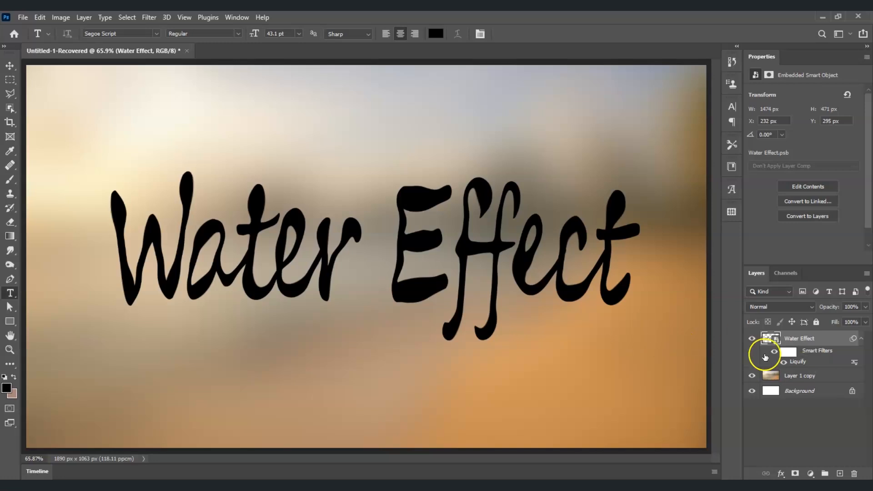
# Step: Set the Water Effect layer's fill opacity to 0% in its blending options and enable Bevel & Emboss
pyautogui.rightClick(796, 341)
pyautogui.click(691, 17)
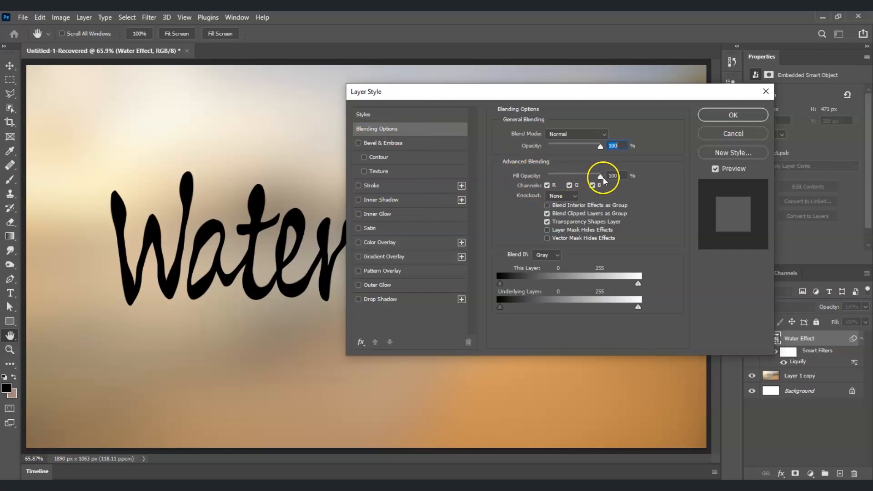
pyautogui.moveTo(600, 176); pyautogui.dragTo(544, 177)
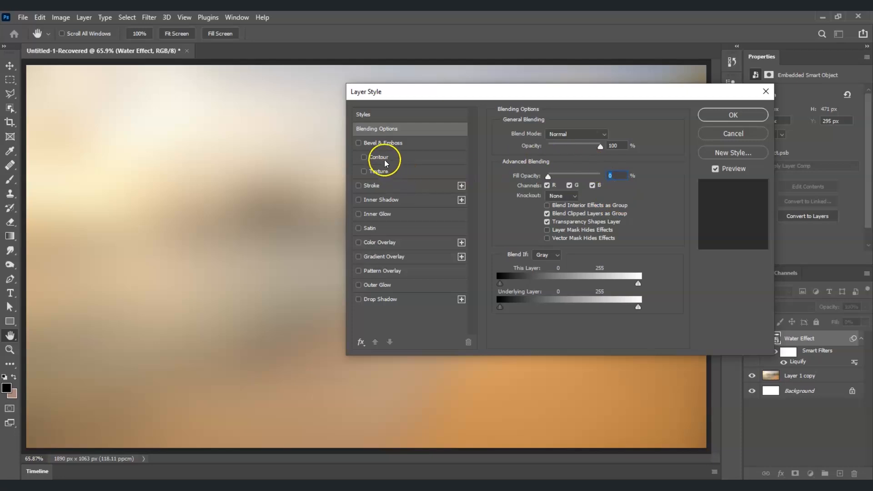
pyautogui.click(358, 144)
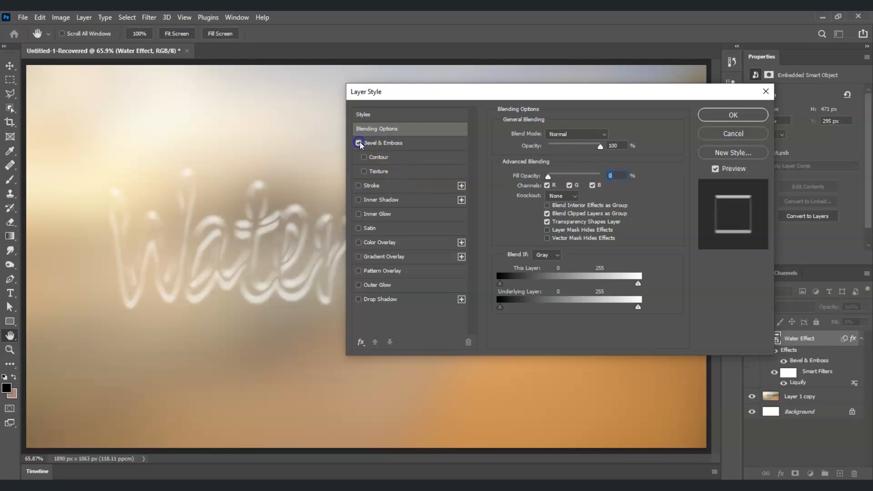
pyautogui.click(402, 143)
pyautogui.moveTo(506, 94); pyautogui.dragTo(526, 97)
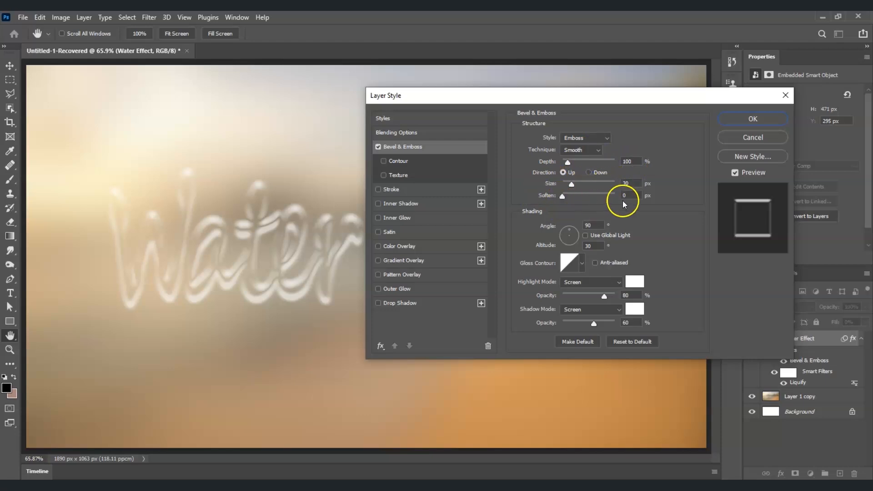
# Step: Set the Bevel & Emboss shading to angle 30° and altitude 70° with the linear gloss contour
pyautogui.click(555, 226)
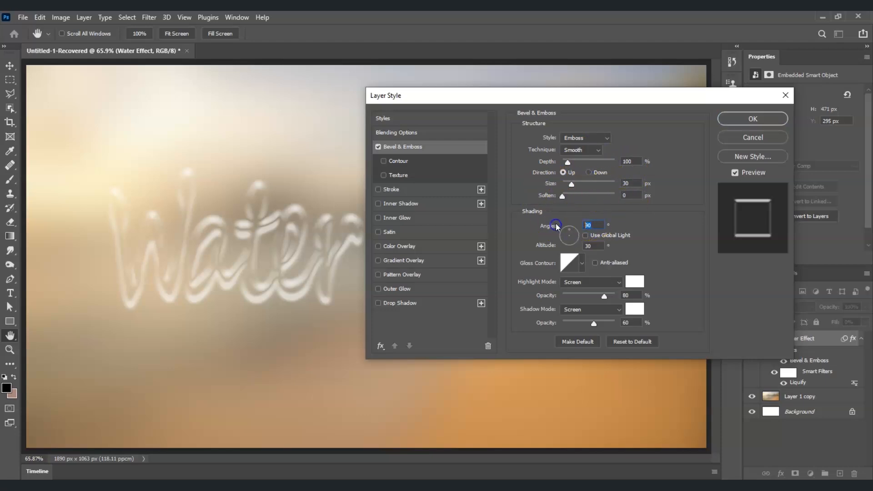
pyautogui.write('30')
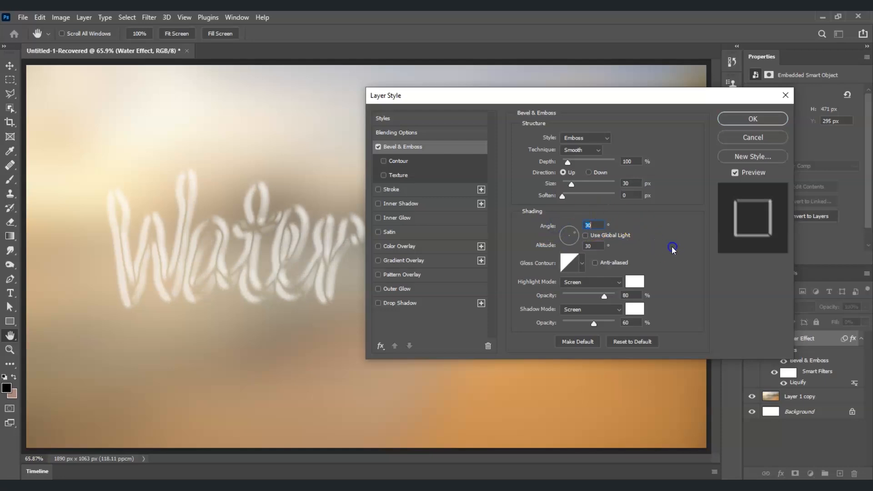
pyautogui.click(564, 249)
pyautogui.write('70')
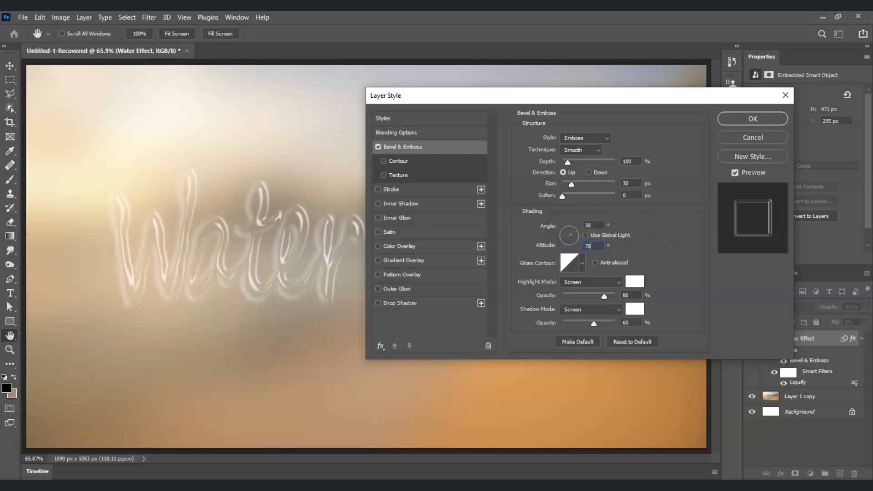
pyautogui.click(672, 224)
pyautogui.click(584, 266)
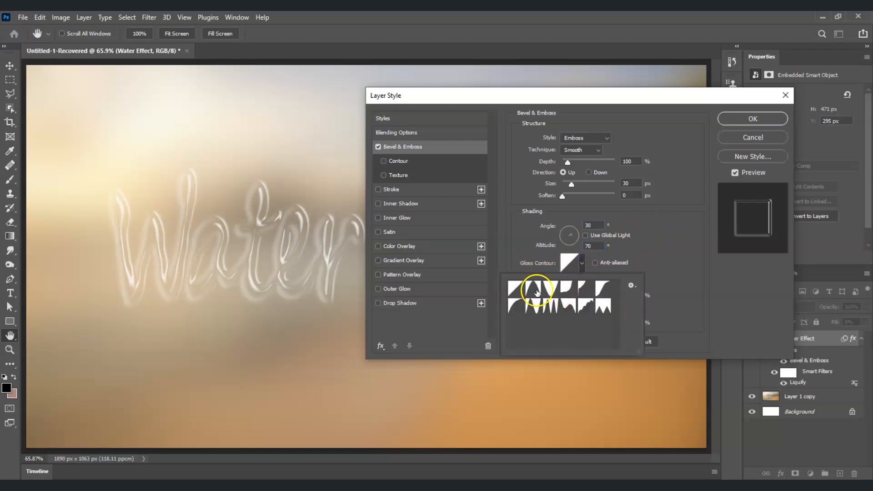
pyautogui.click(521, 291)
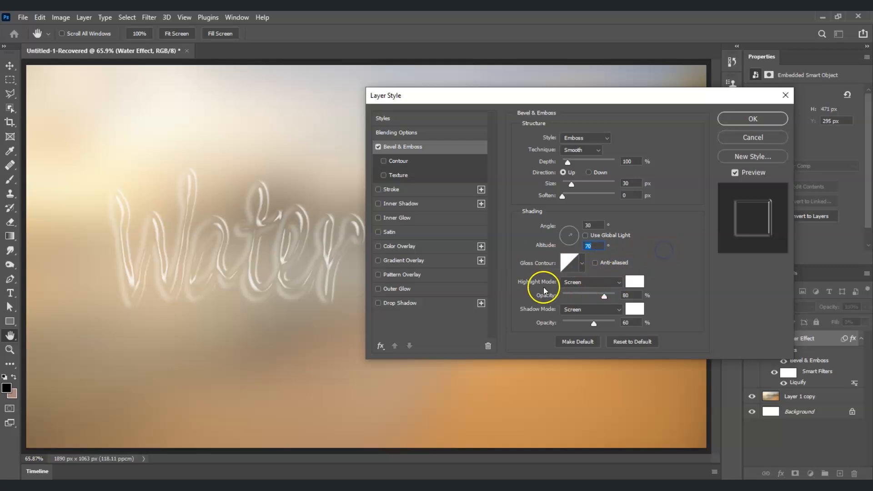
# Step: Use white (ffffff) for both the highlight and shadow colors of the Bevel & Emboss effect
pyautogui.click(635, 282)
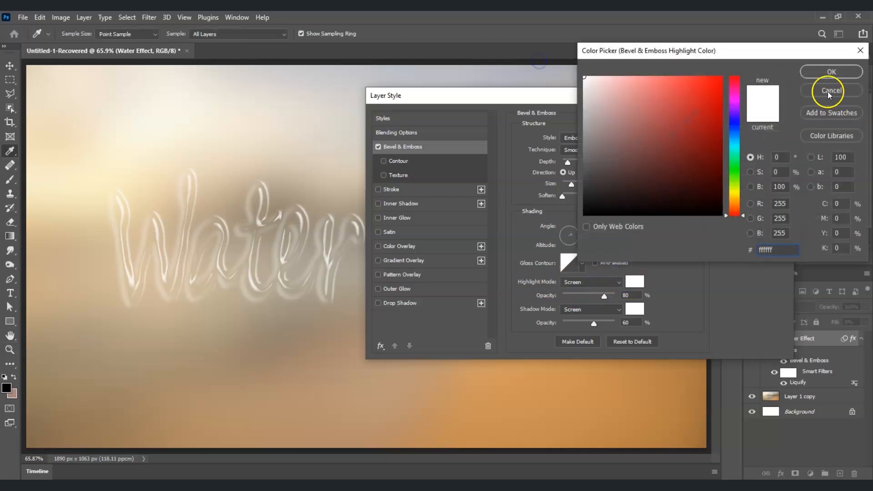
pyautogui.click(830, 72)
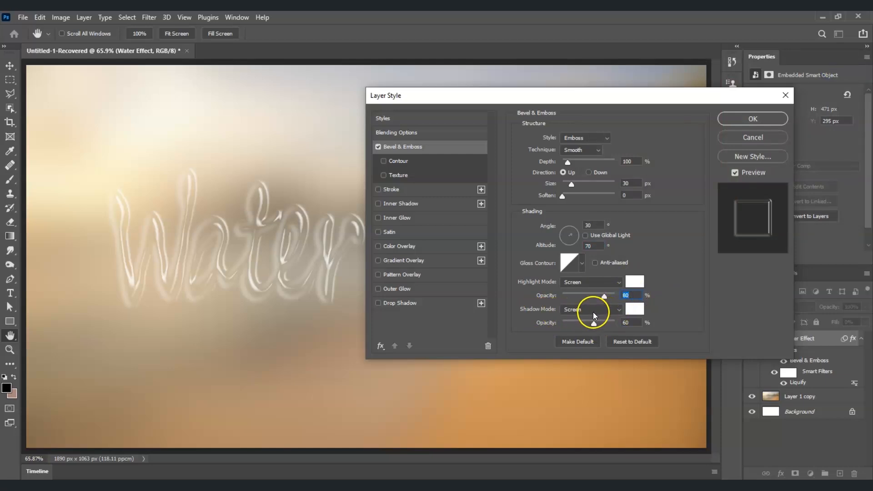
pyautogui.click(634, 310)
pyautogui.click(592, 96)
pyautogui.moveTo(592, 96); pyautogui.dragTo(498, 37)
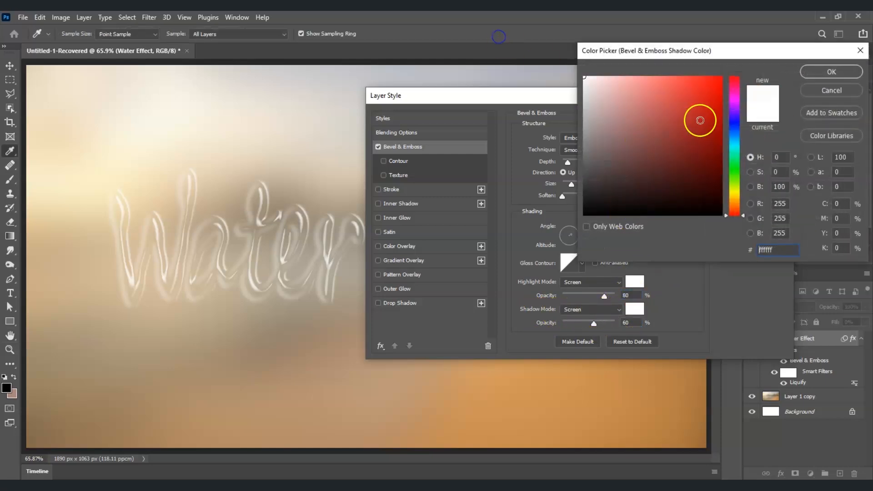
pyautogui.click(830, 72)
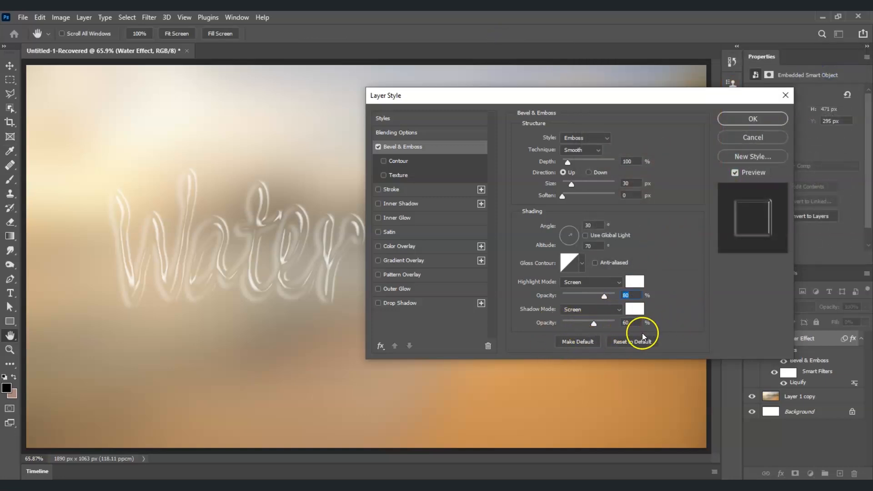
# Step: Enable Inner Shadow on the Water Effect layer, using the beige-brown color 9c8d79 sampled from the dark background area around the letters
pyautogui.click(400, 204)
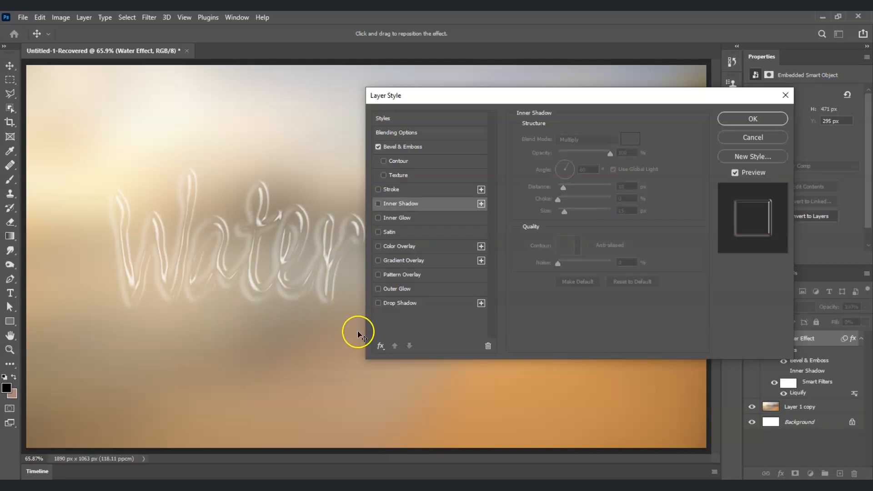
pyautogui.click(377, 203)
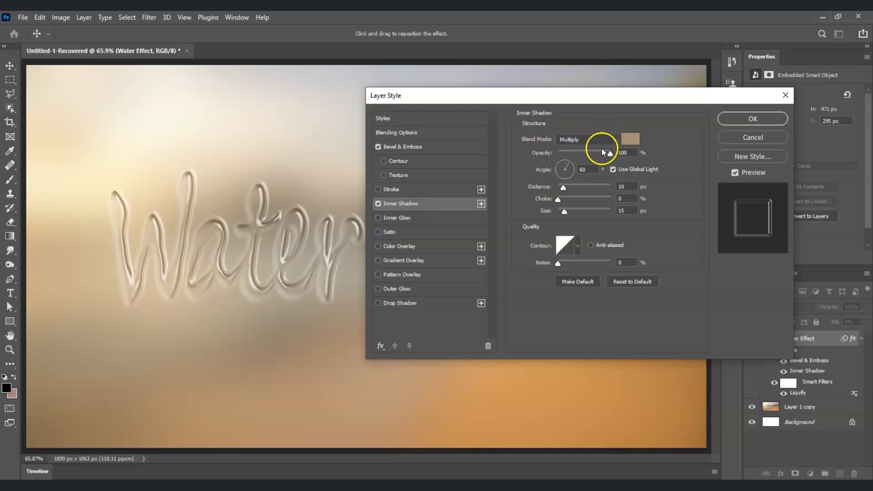
pyautogui.click(626, 139)
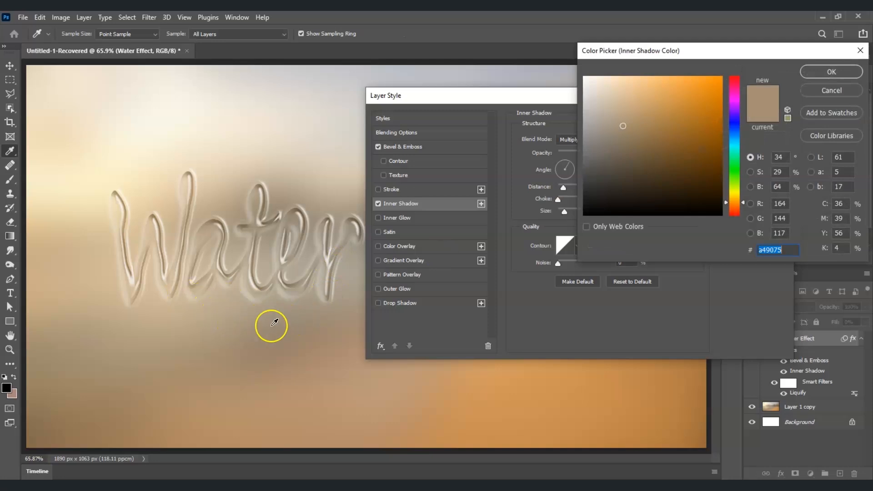
pyautogui.click(271, 323)
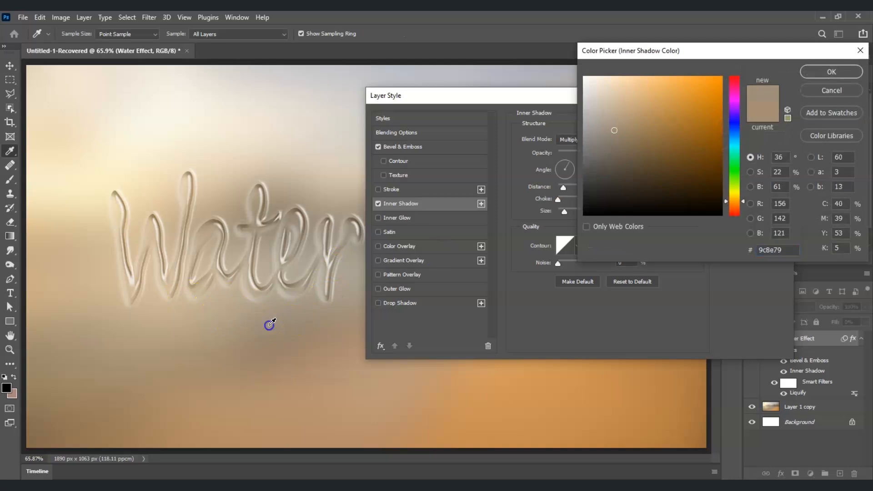
pyautogui.click(273, 217)
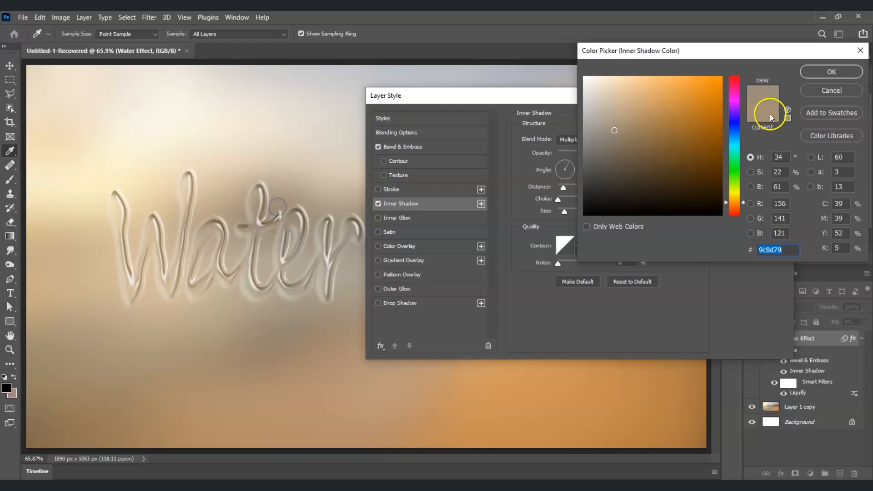
pyautogui.click(837, 68)
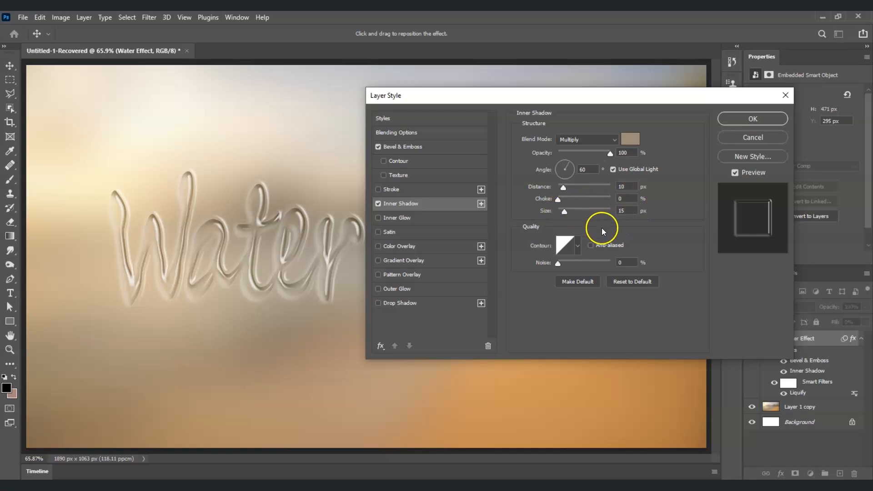
# Step: Enable Drop Shadow with the beige-brown color 9f8f7a sampled from the background above the "Water" letters, and apply the layer style
pyautogui.click(101, 386)
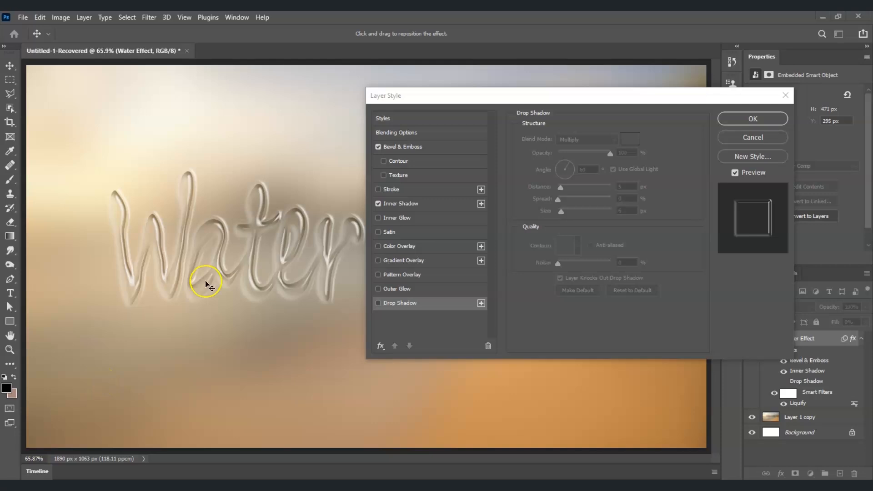
pyautogui.click(379, 303)
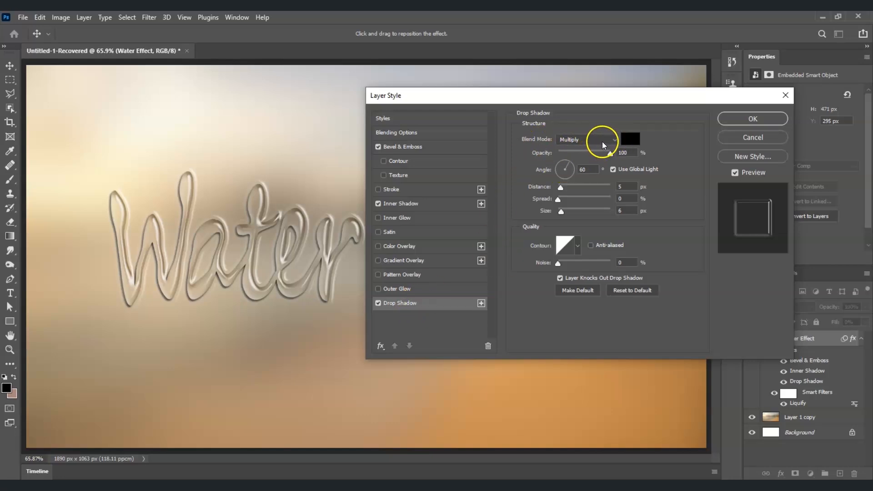
pyautogui.click(631, 144)
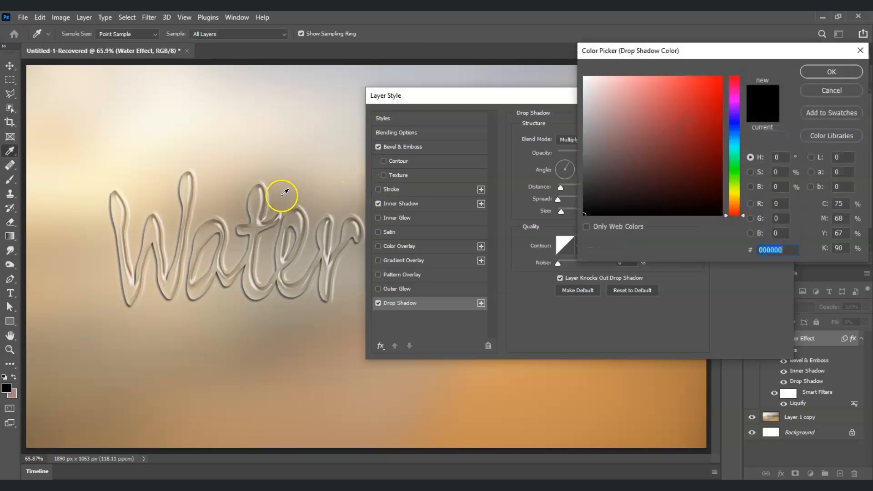
pyautogui.click(282, 195)
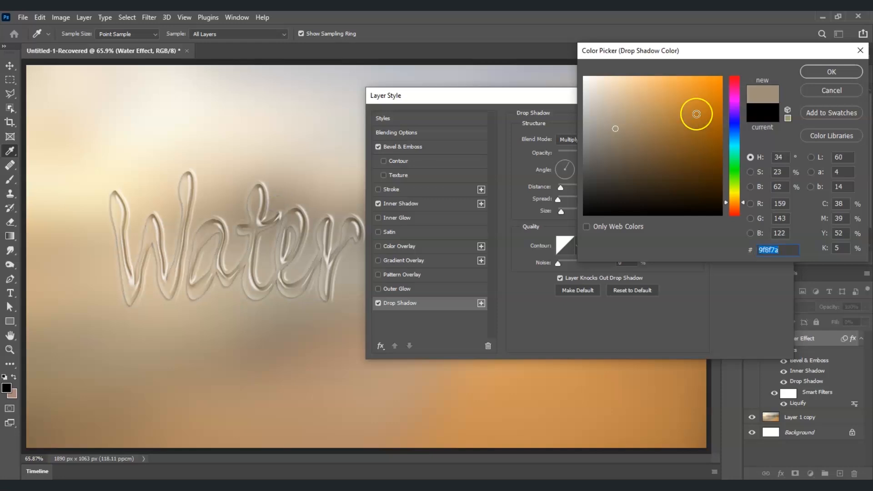
pyautogui.click(833, 71)
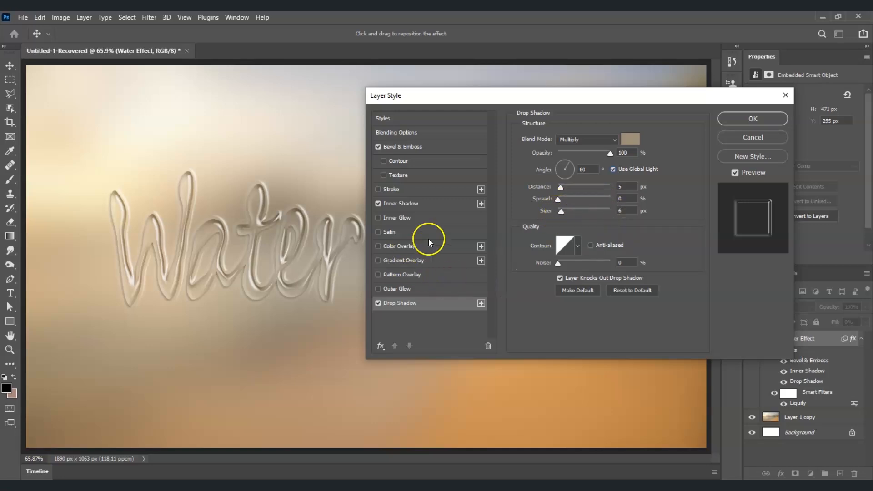
pyautogui.click(737, 118)
pyautogui.press('t')
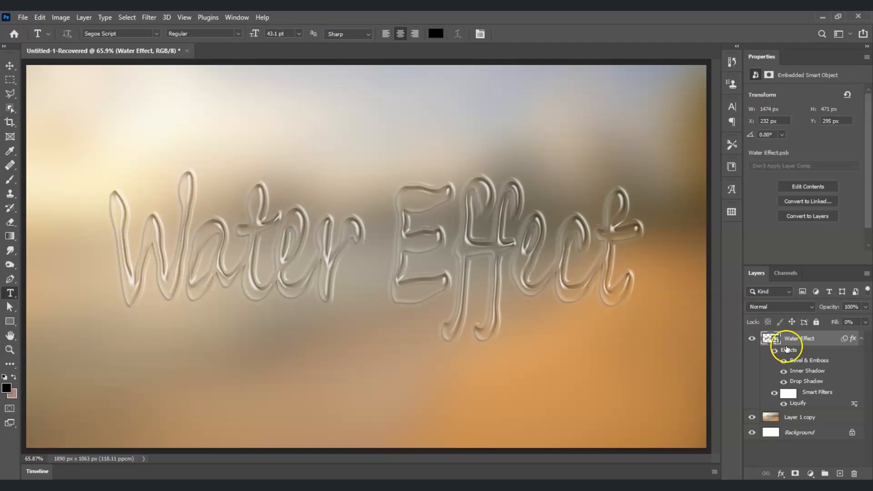
# Step: Change the Water Effect layer's Bevel & Emboss style to Inner Bevel and apply it
pyautogui.click(803, 361)
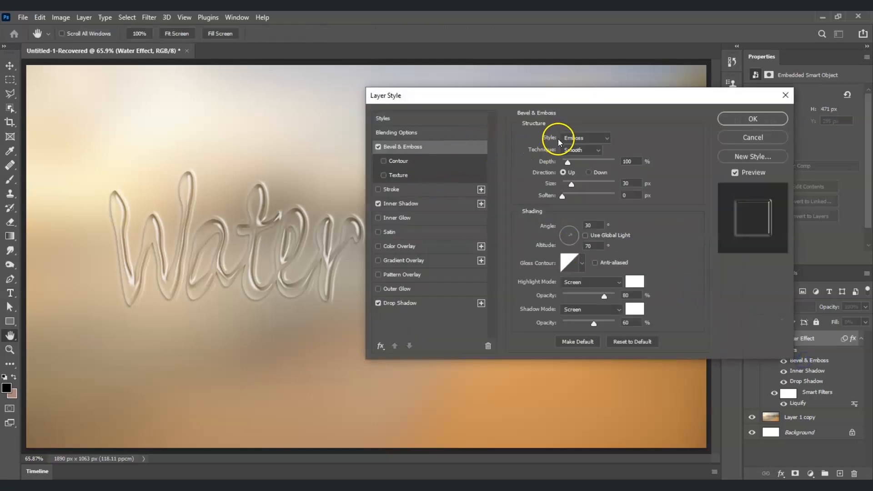
pyautogui.click(607, 137)
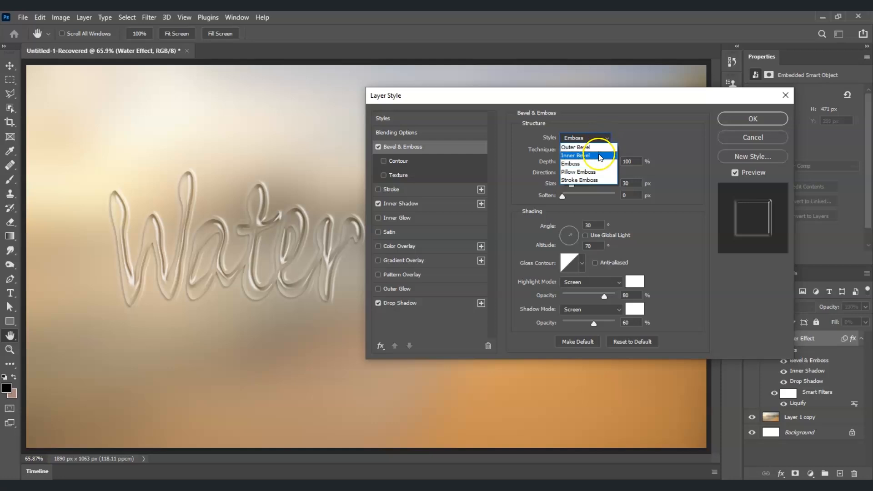
pyautogui.click(598, 156)
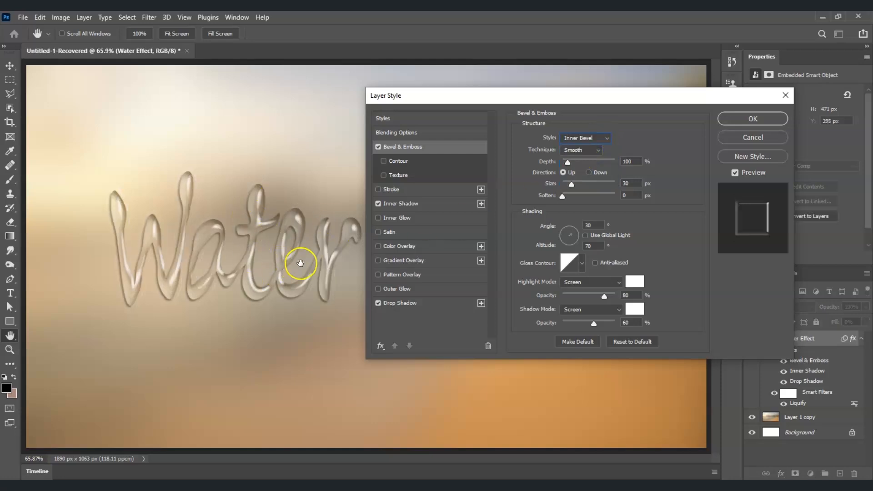
pyautogui.click(765, 116)
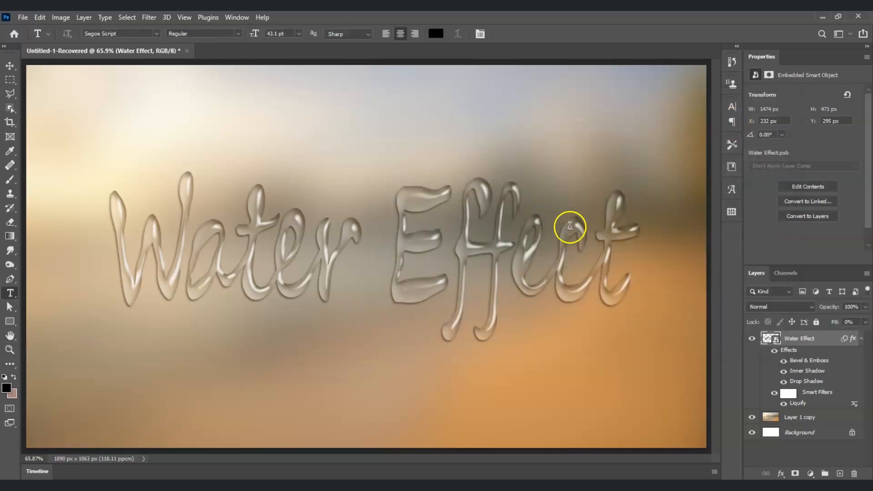